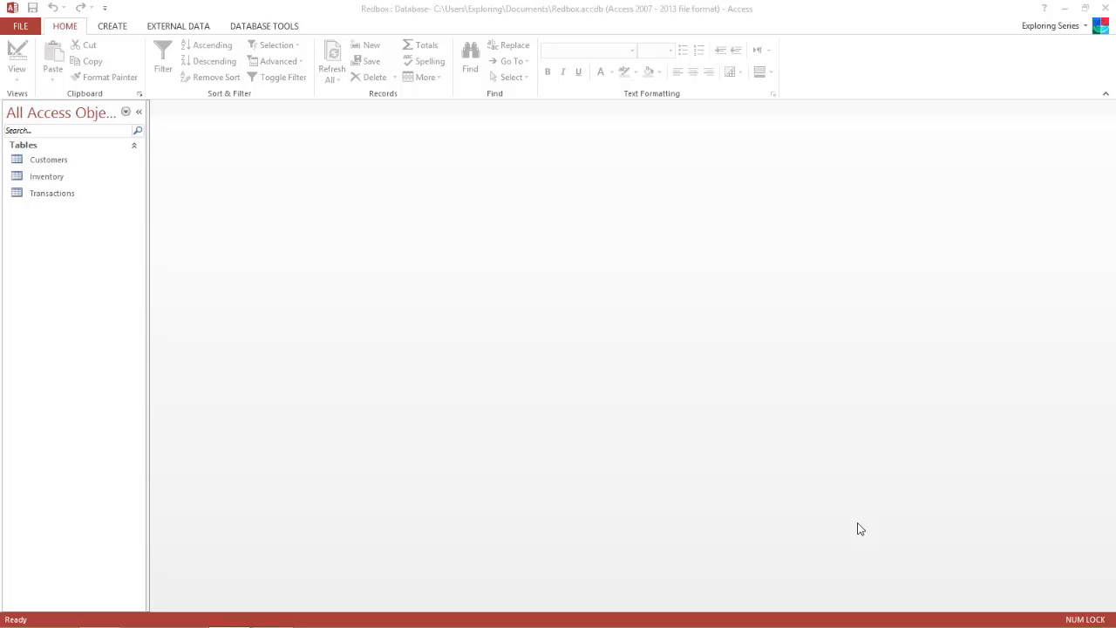
Step: Open the Inventory table to review its movie records and close it again
double_click(48, 176)
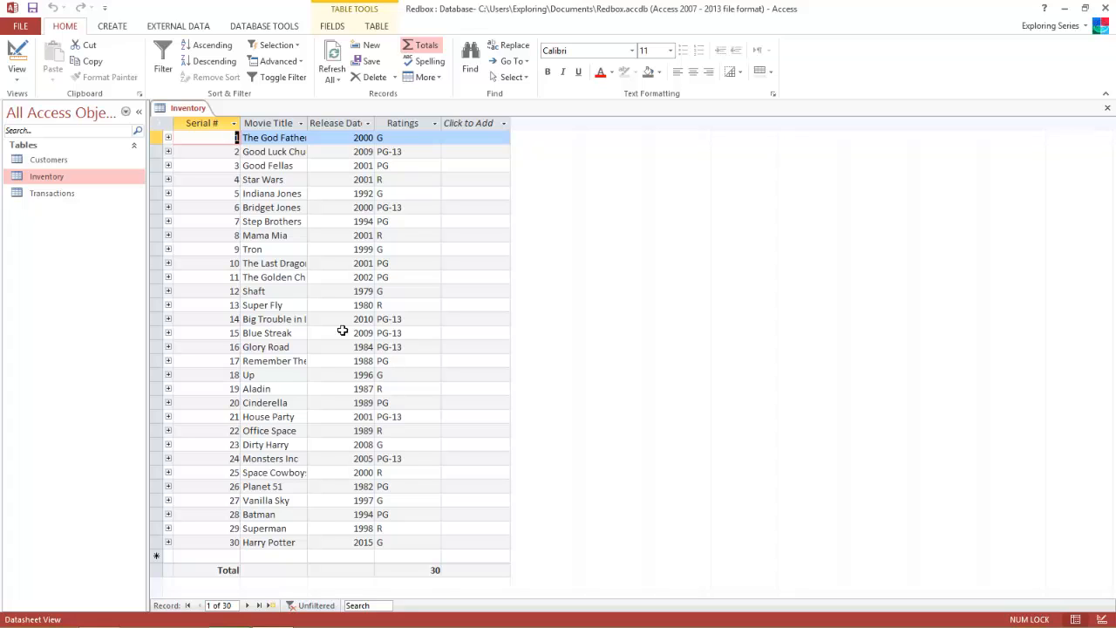
left_click(1109, 108)
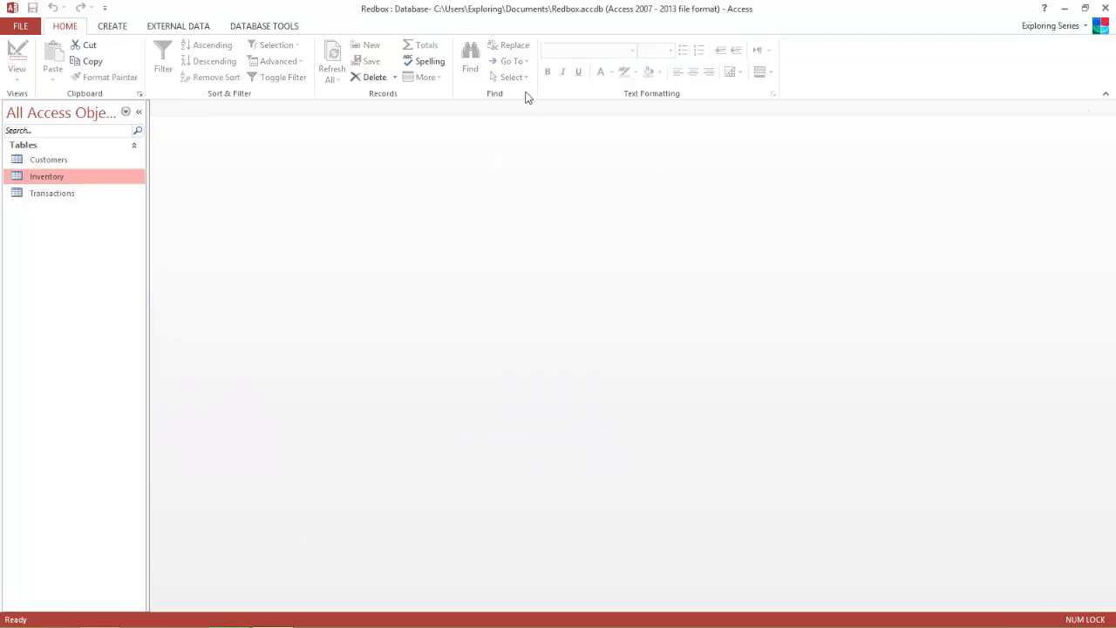
Step: Create a new query in Design view and add only the Inventory table to it
left_click(120, 26)
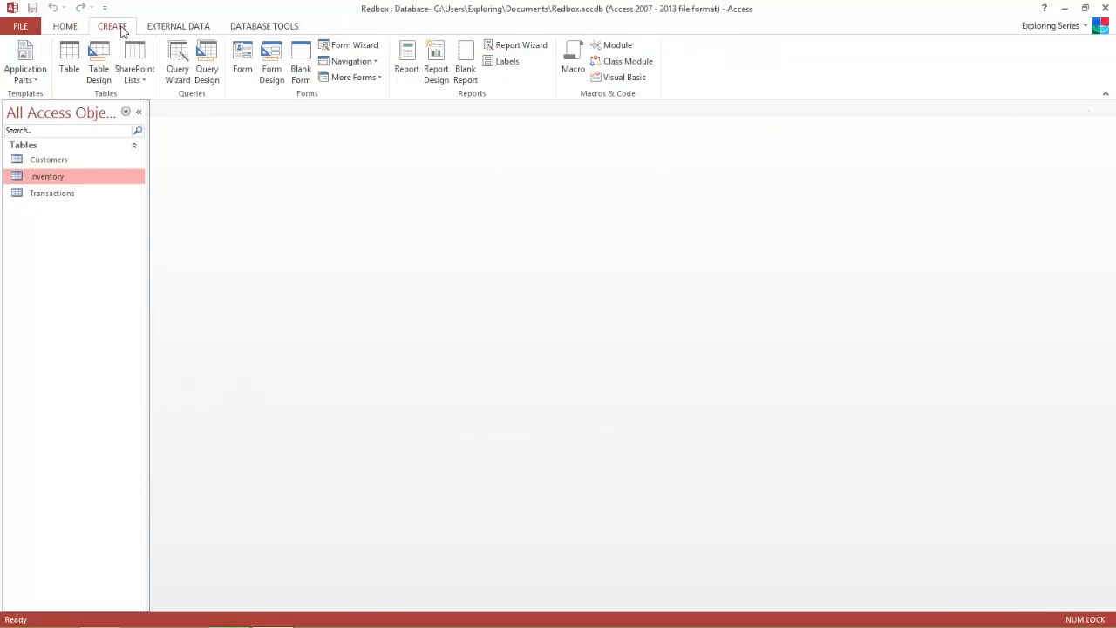
left_click(209, 73)
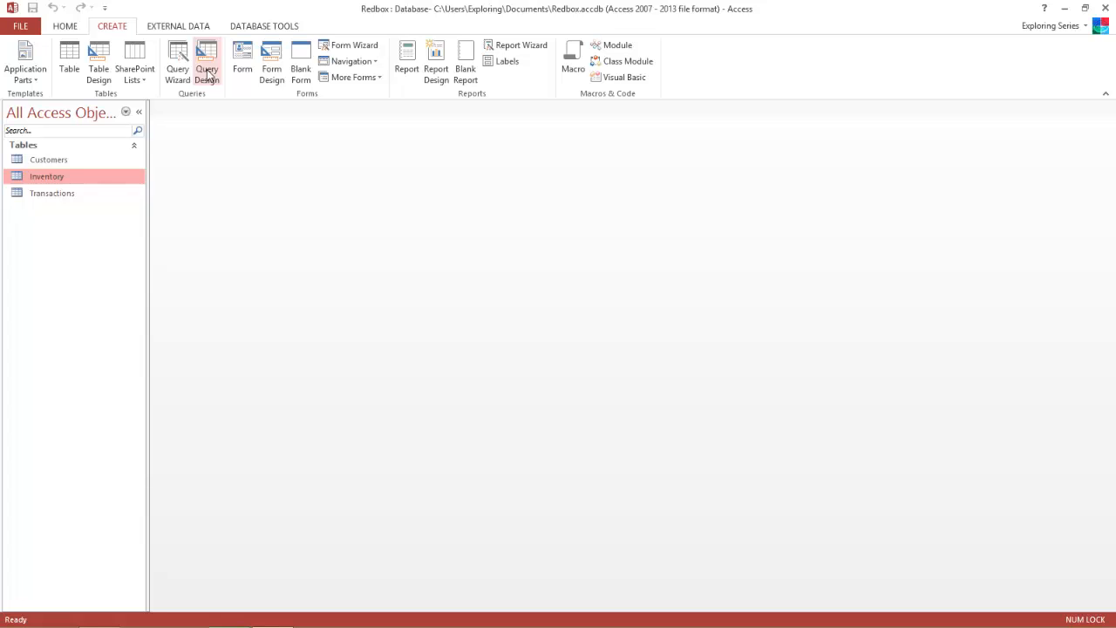
left_click(209, 74)
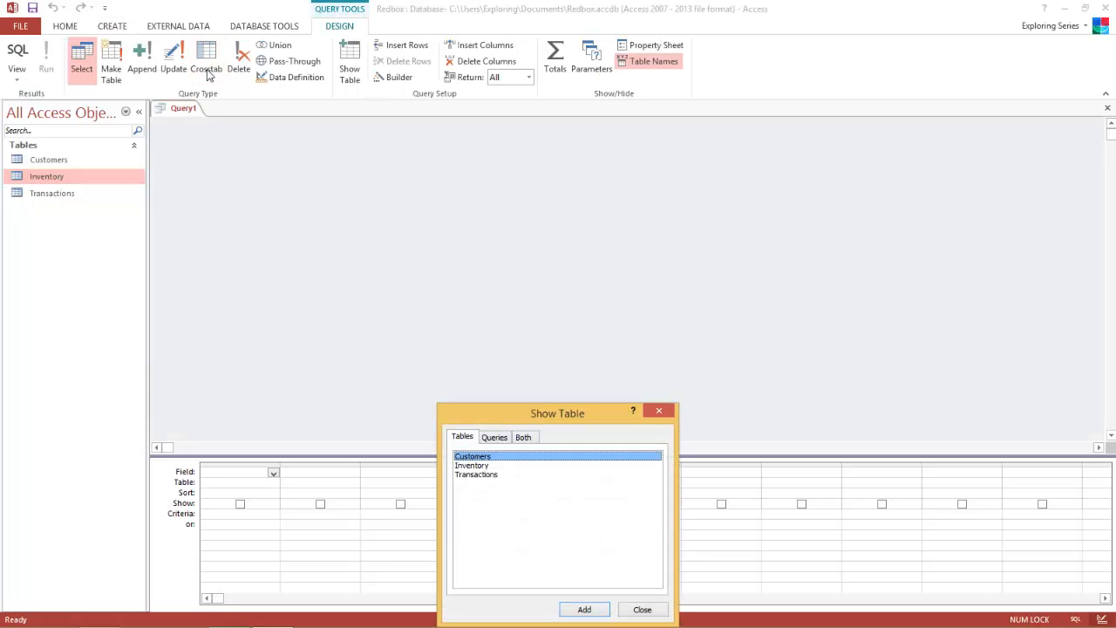
left_click_drag(510, 418, 460, 176)
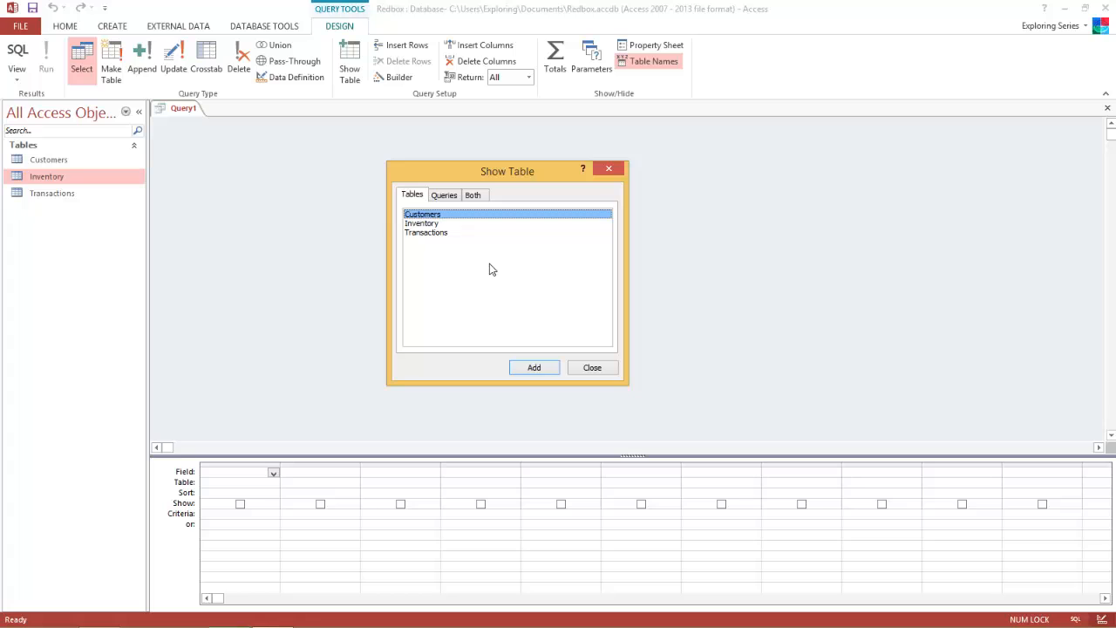
left_click(434, 225)
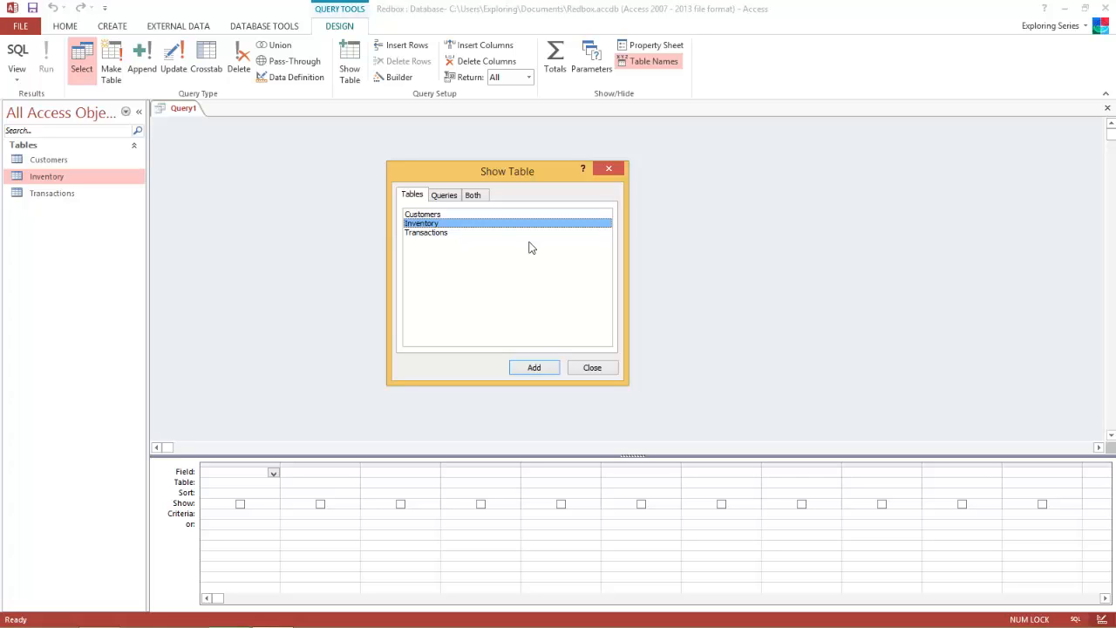
left_click(435, 234)
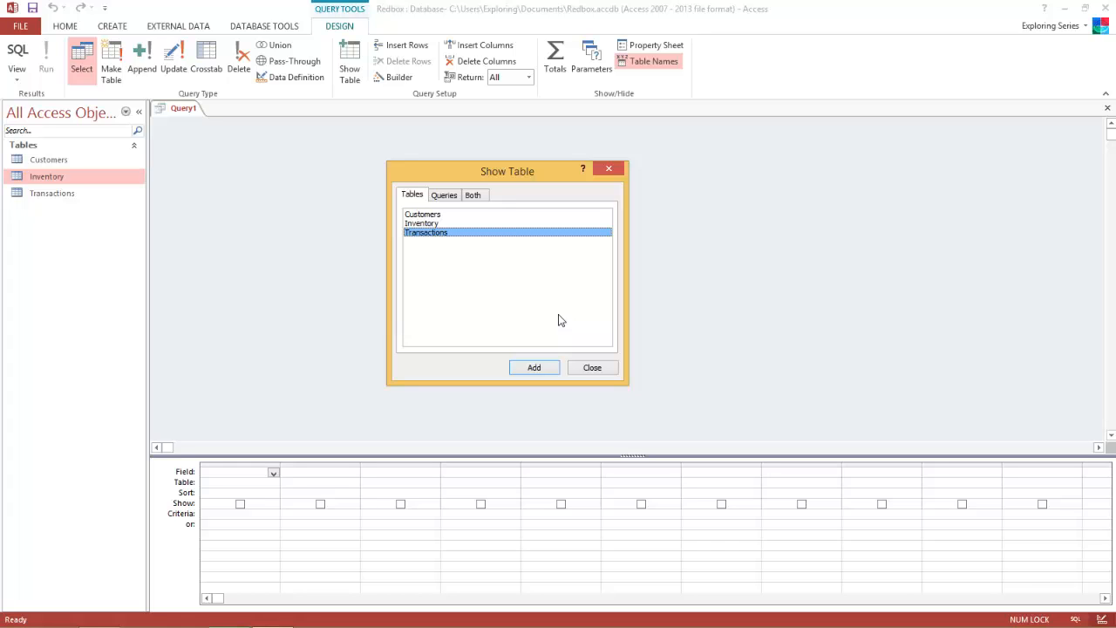
left_click(443, 225)
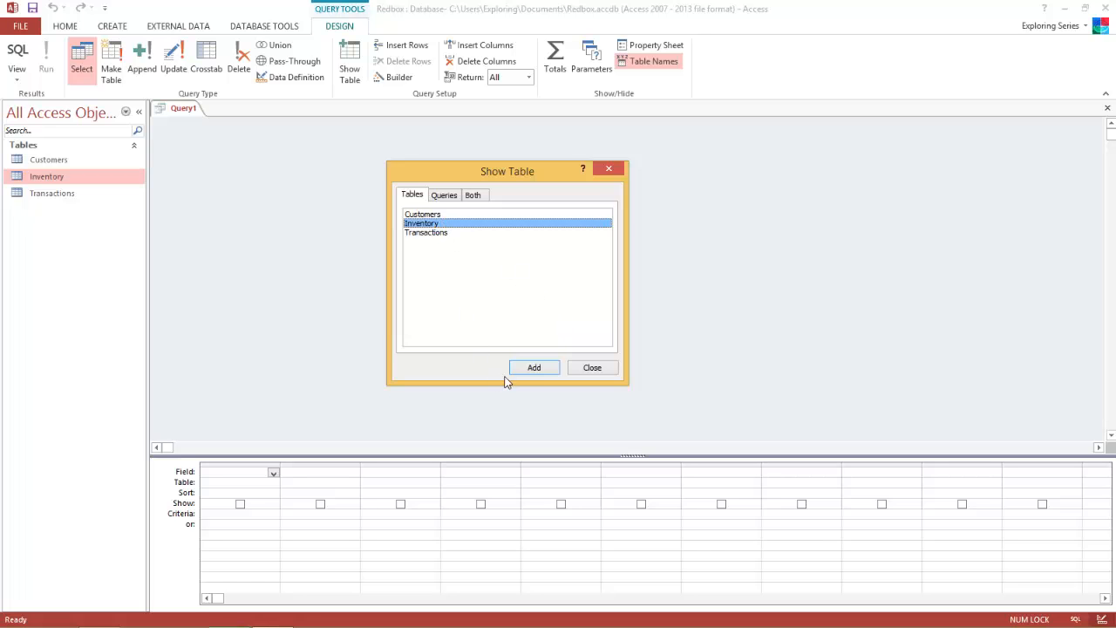
left_click(520, 370)
left_click(584, 369)
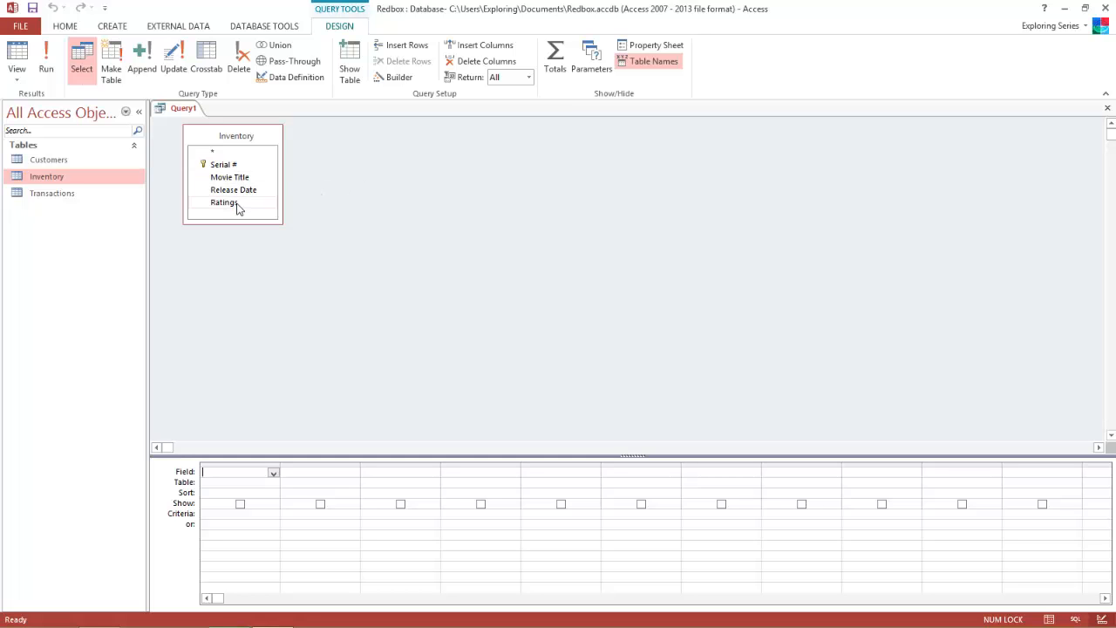
Step: Add the Serial #, Movie Title, Release Date and Ratings fields to the query and run it
double_click(243, 169)
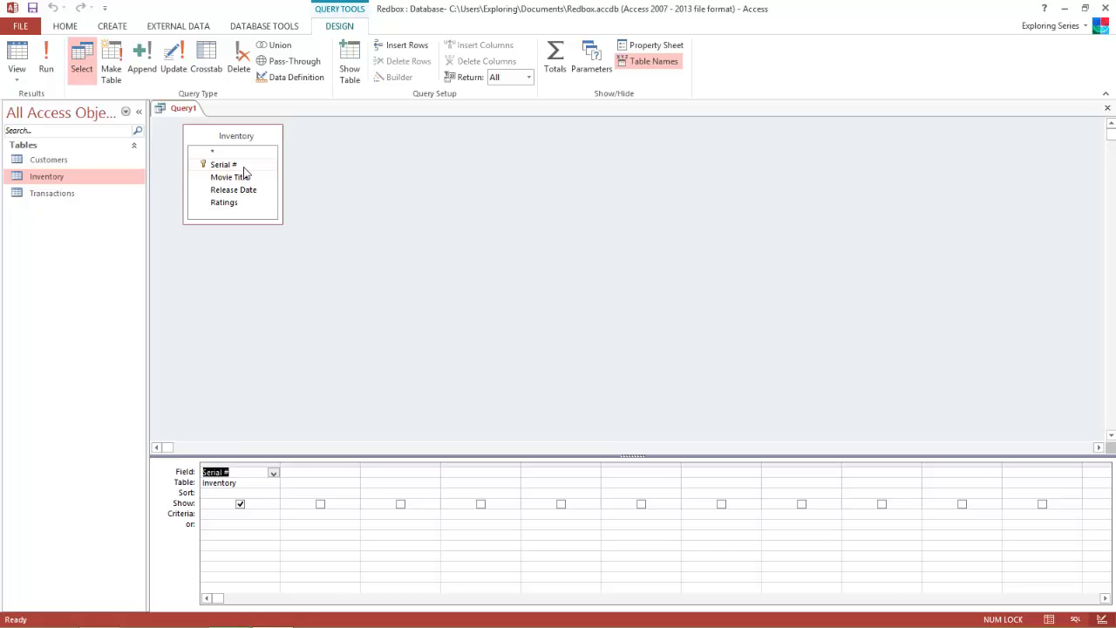
double_click(246, 177)
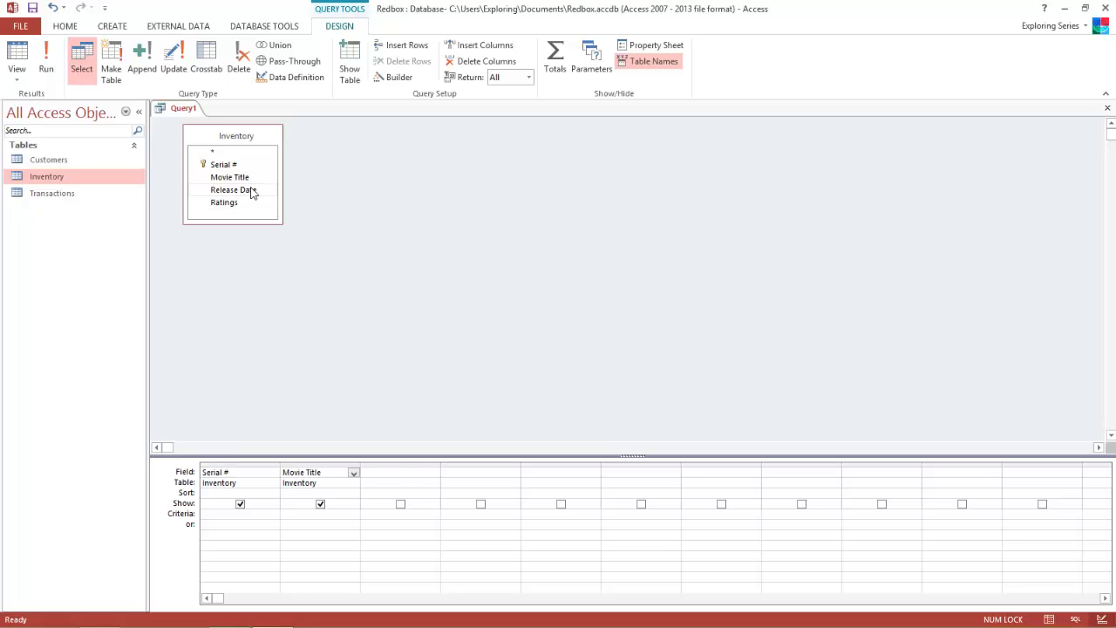
double_click(252, 190)
double_click(249, 203)
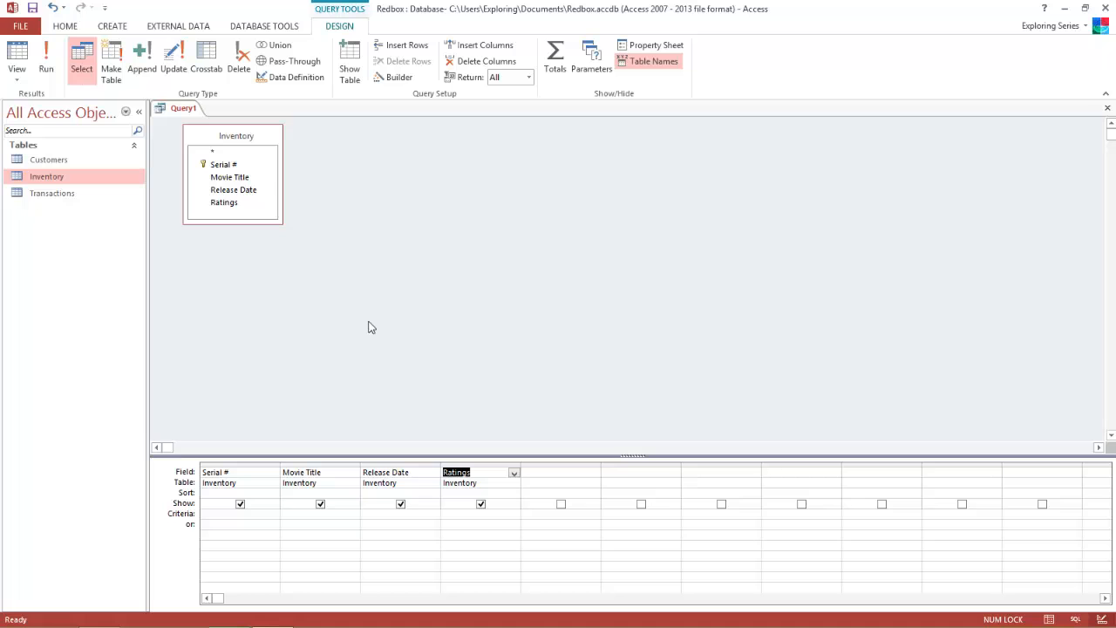
left_click(47, 61)
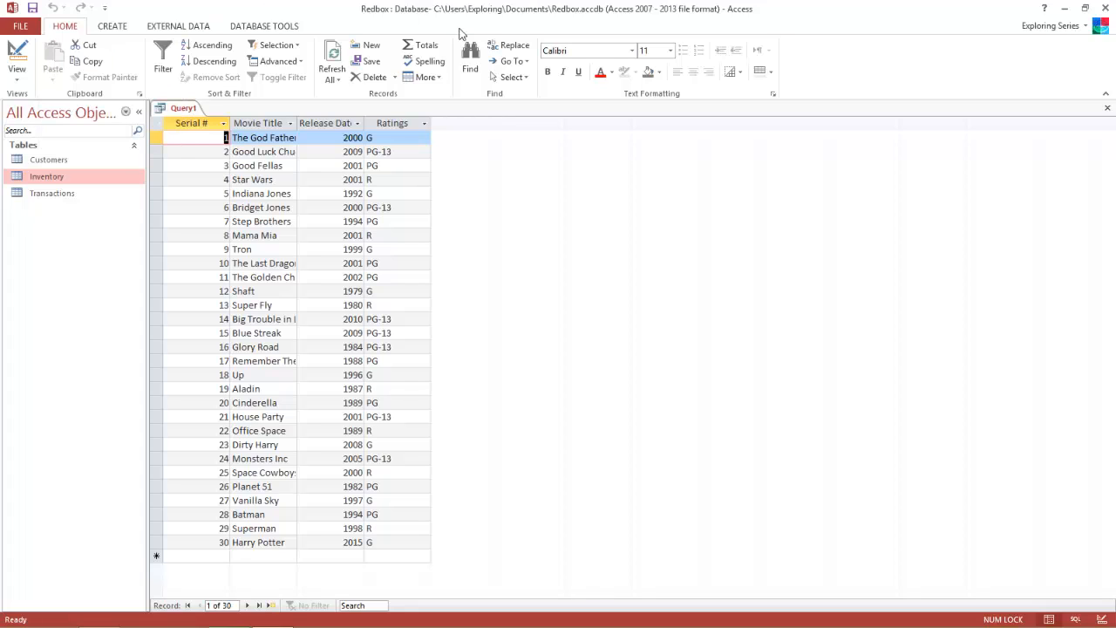
Step: Show a totals row in the query results and count the values in the Ratings column
left_click(438, 50)
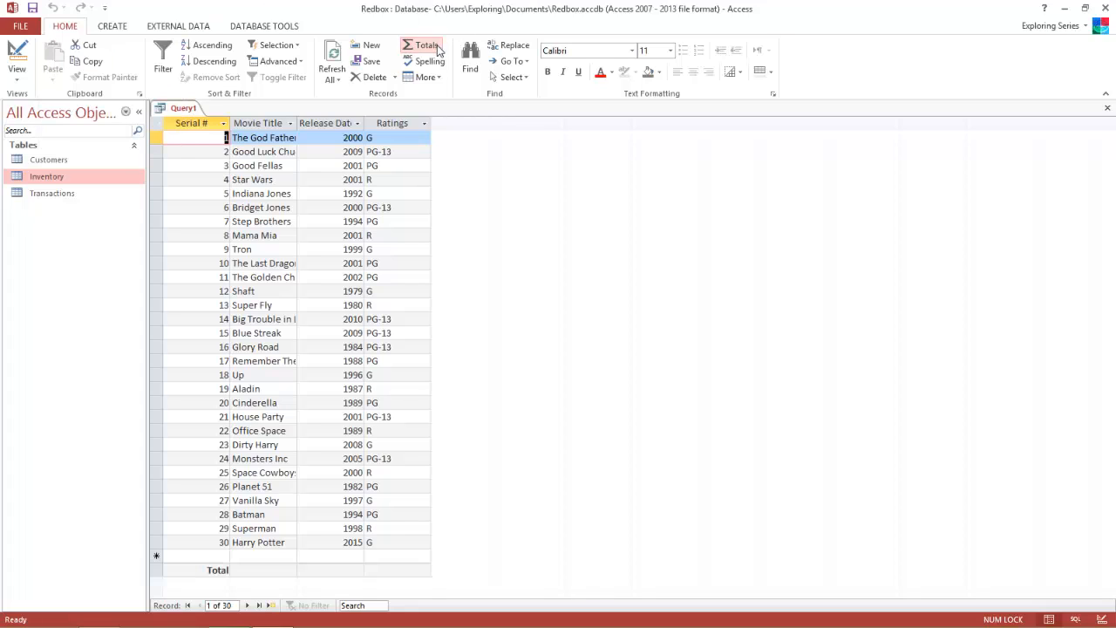
left_click(392, 570)
left_click(371, 570)
left_click(381, 596)
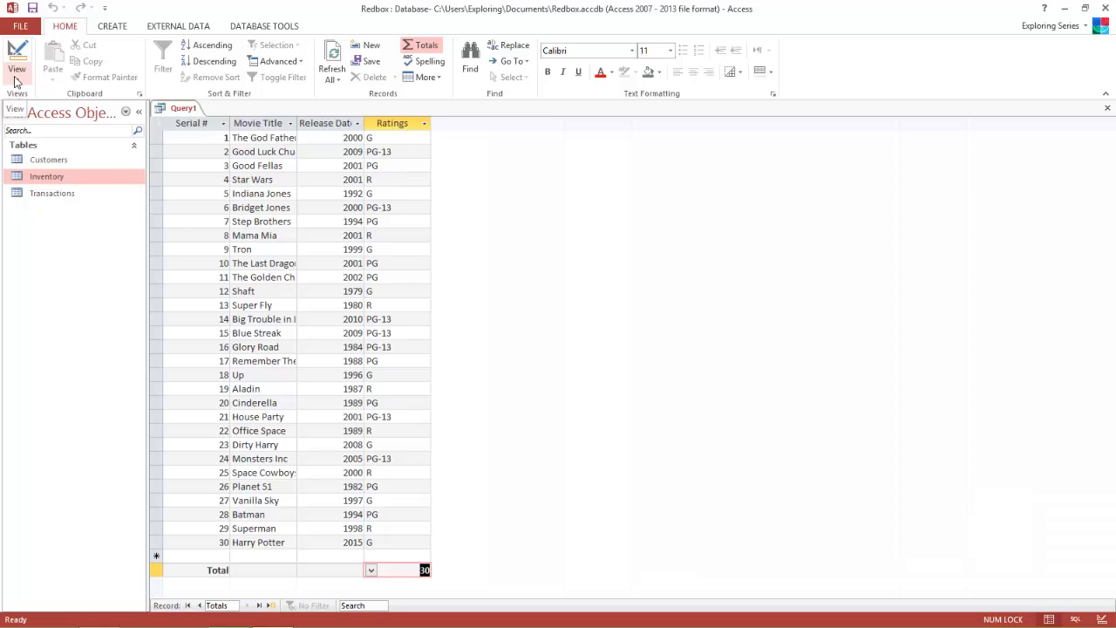
left_click(15, 81)
left_click(46, 173)
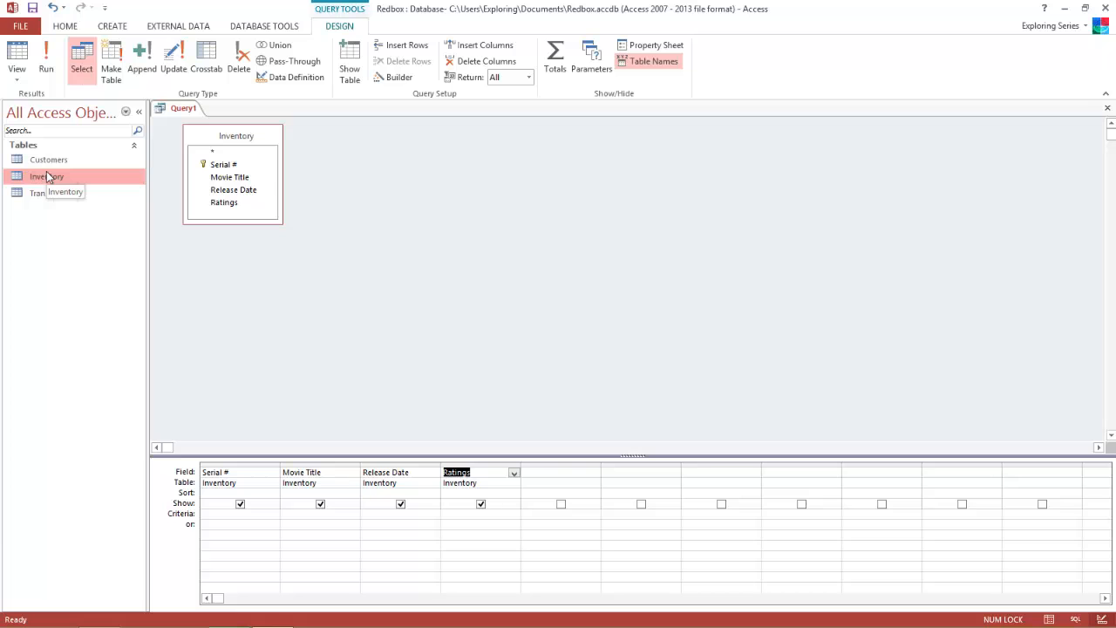
left_click(17, 60)
Step: Filter the Ratings column to show only G and clear that filter again
left_click(424, 123)
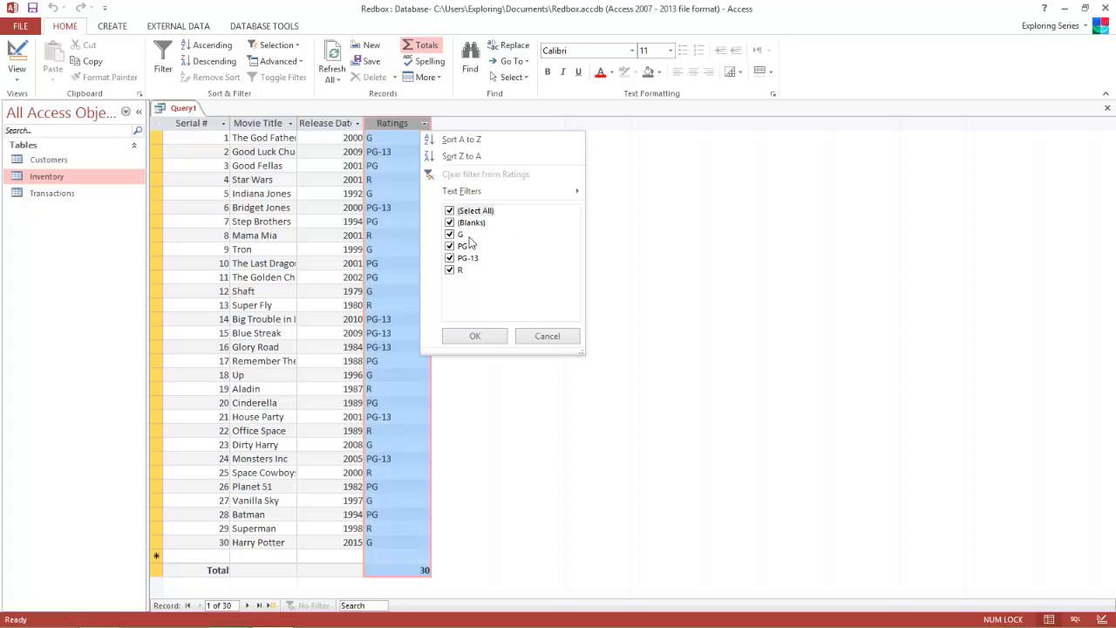
left_click(450, 210)
left_click(450, 234)
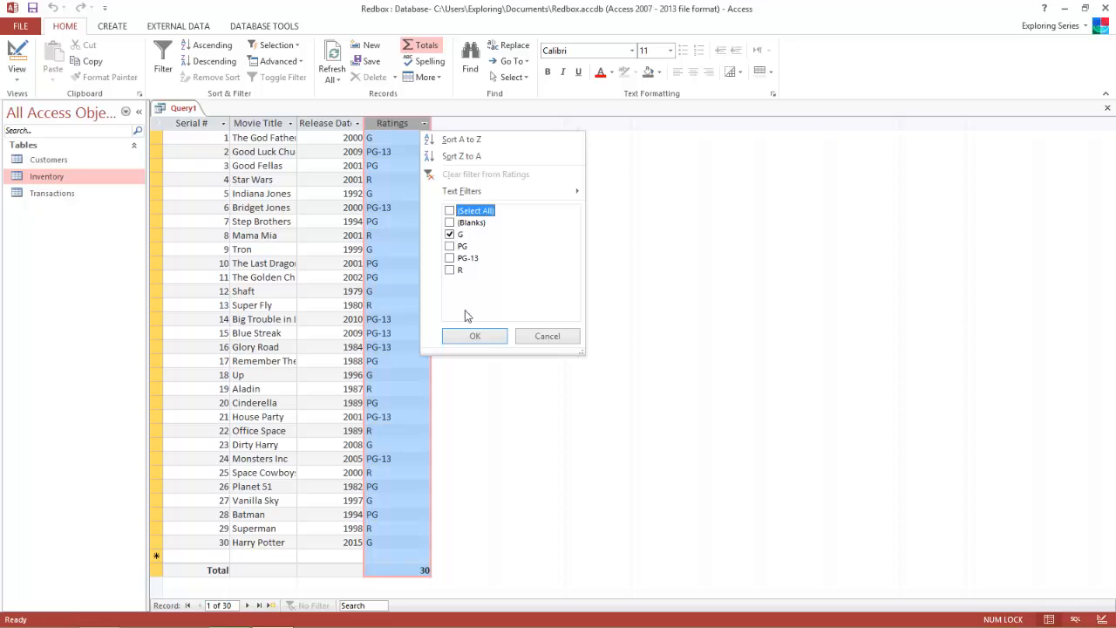
left_click(474, 336)
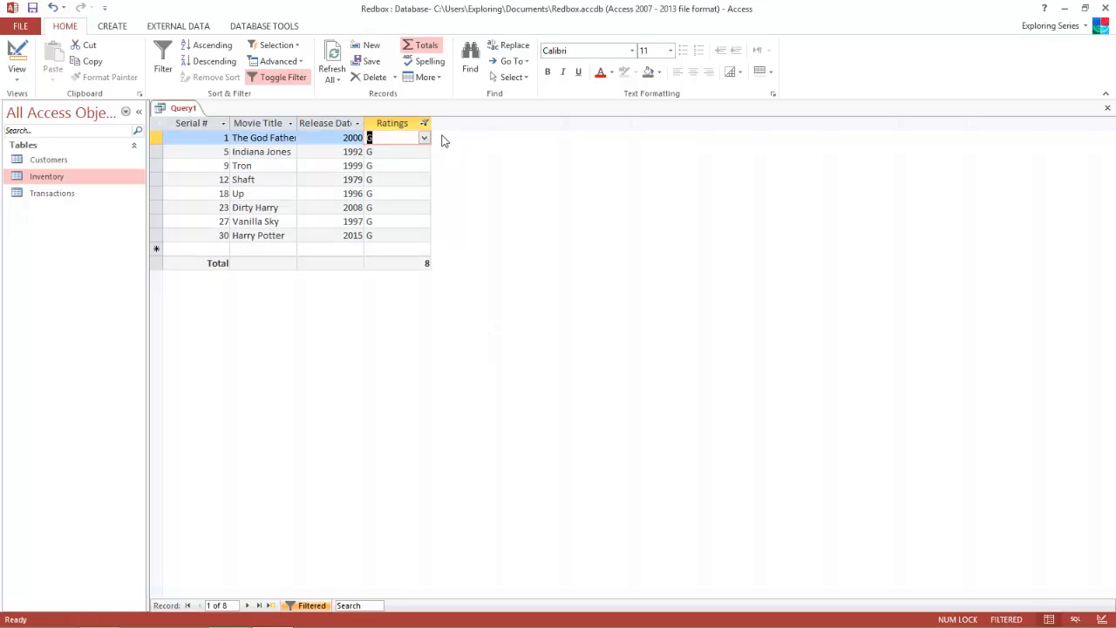
left_click(425, 123)
left_click(455, 176)
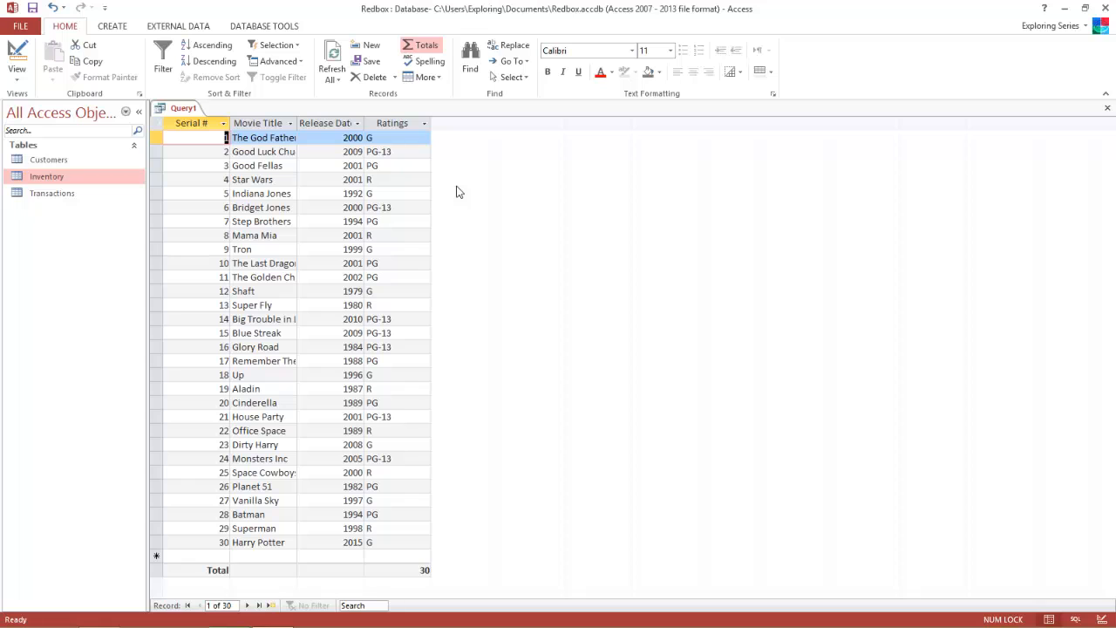
Step: Set the Ratings criterion to G in the query design and run the query
left_click(17, 74)
left_click(43, 162)
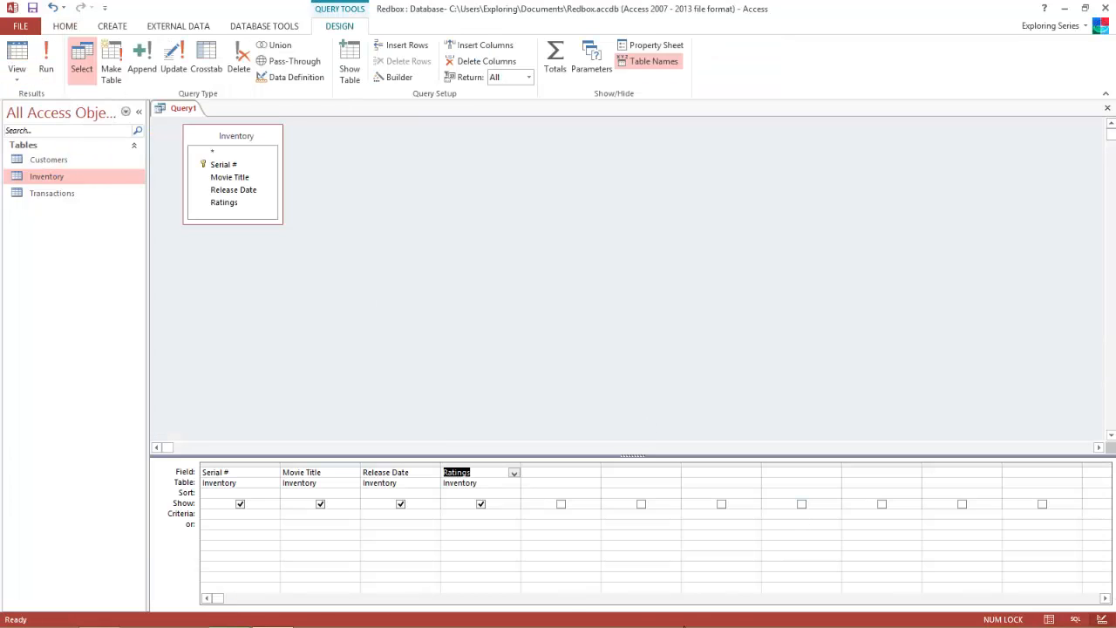
left_click(468, 516)
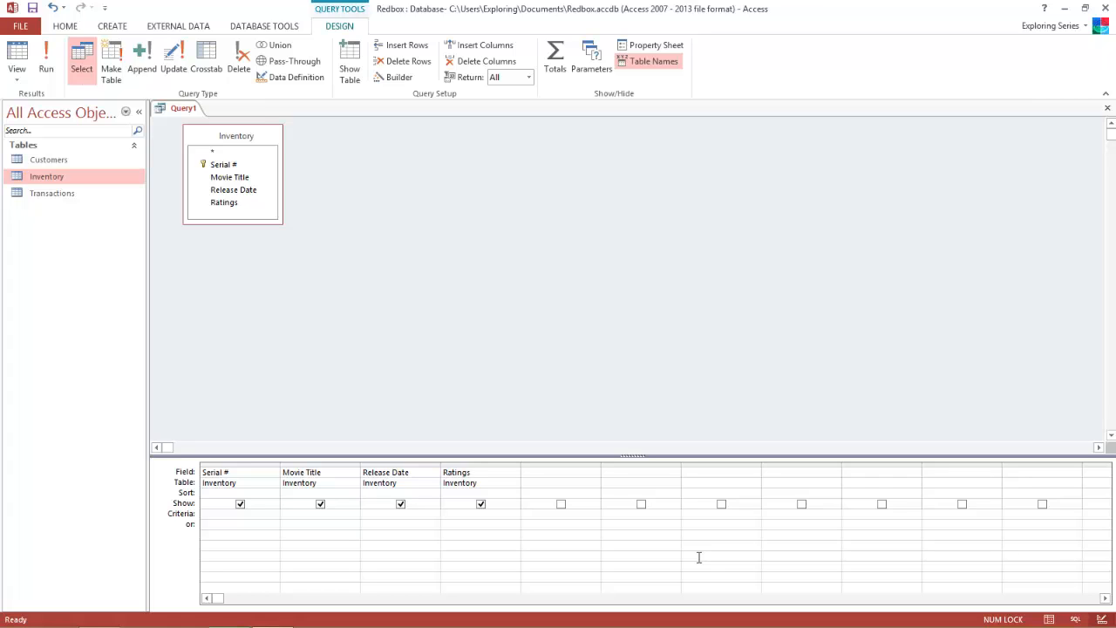
type("G")
left_click(545, 324)
left_click(50, 63)
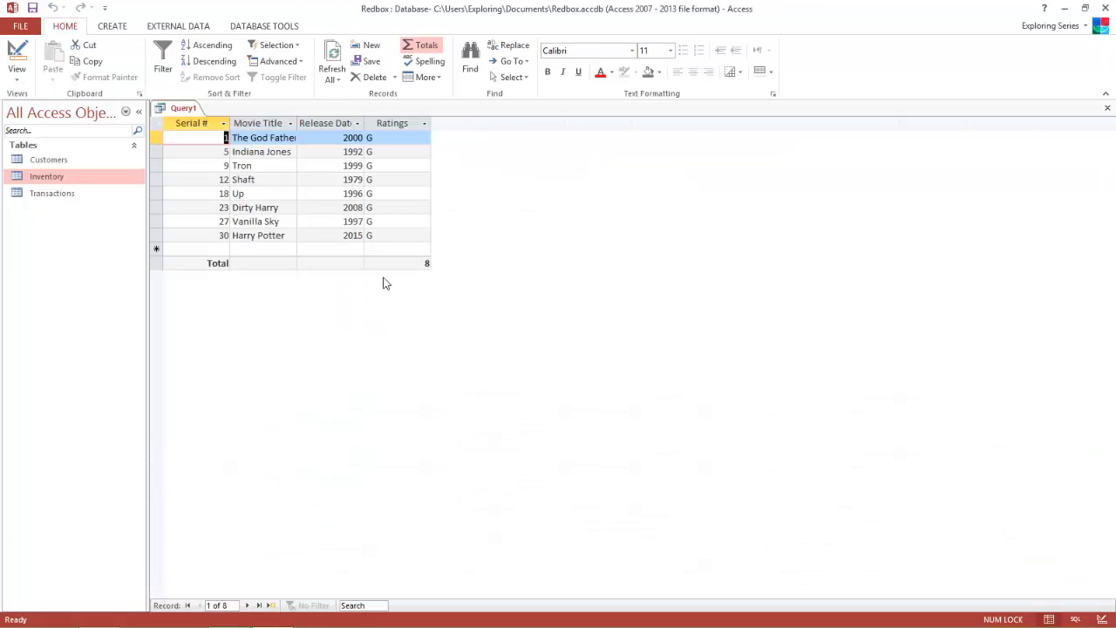
Step: Return the query to Design view
left_click(16, 77)
left_click(54, 165)
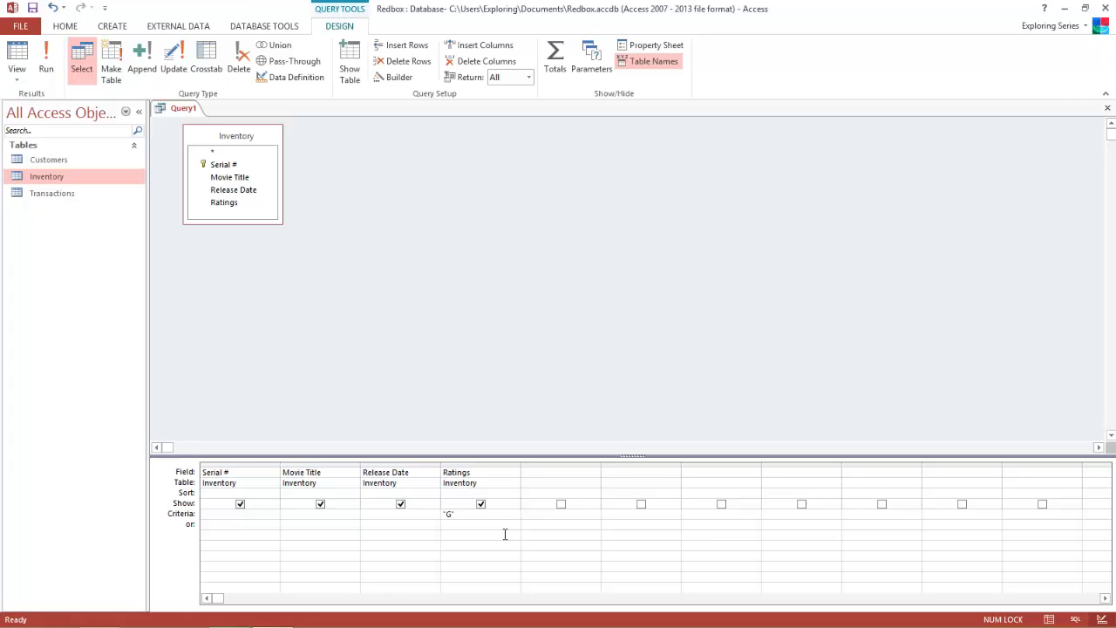
Step: Try starting the Ratings criterion with the Like operator and remove it again
key("shift+Tab")
type("Like")
key("BackSpace")
key("BackSpace")
key("BackSpace")
key("BackSpace")
key("BackSpace")
left_click(447, 515)
type("\"Like")
key("BackSpace")
key("BackSpace")
key("BackSpace")
key("BackSpace")
key("BackSpace")
Step: Try the criterion >#1/15/15# for Release Date and delete it again
left_click(406, 515)
type(">#1/15/15#")
key("BackSpace")
key("BackSpace")
key("BackSpace")
key("BackSpace")
key("BackSpace")
key("BackSpace")
key("BackSpace")
key("BackSpace")
key("BackSpace")
key("BackSpace")
Step: Add PG as an alternative (or) criterion for Ratings beneath G and run the query
type("PG")
left_click(39, 77)
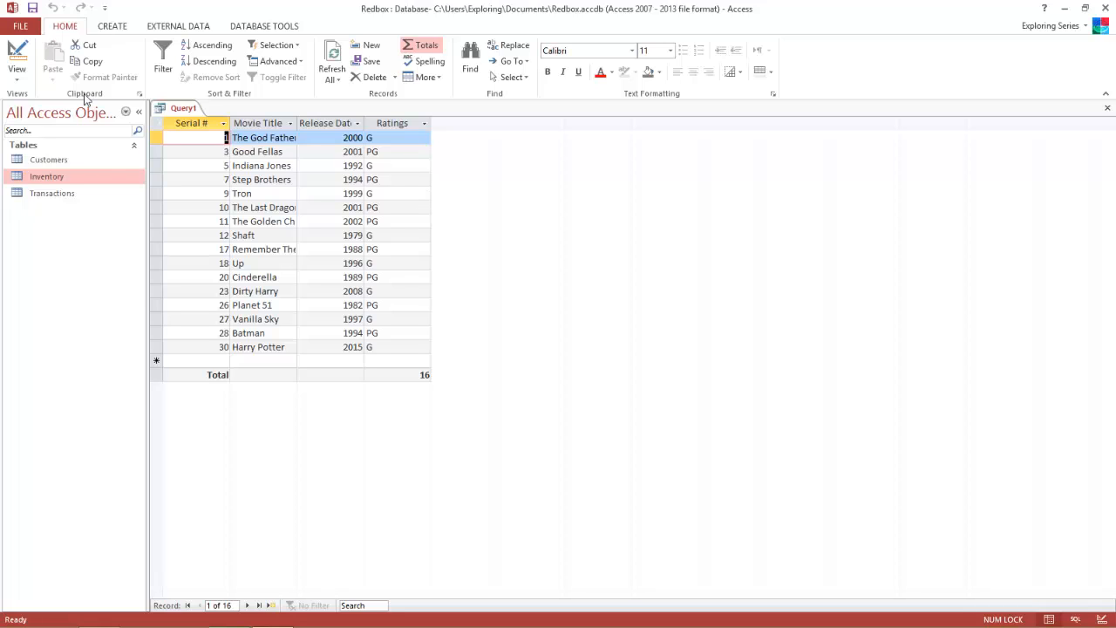
Step: Sort the query by Ratings in ascending order in its design and run it again
left_click(14, 81)
left_click(18, 165)
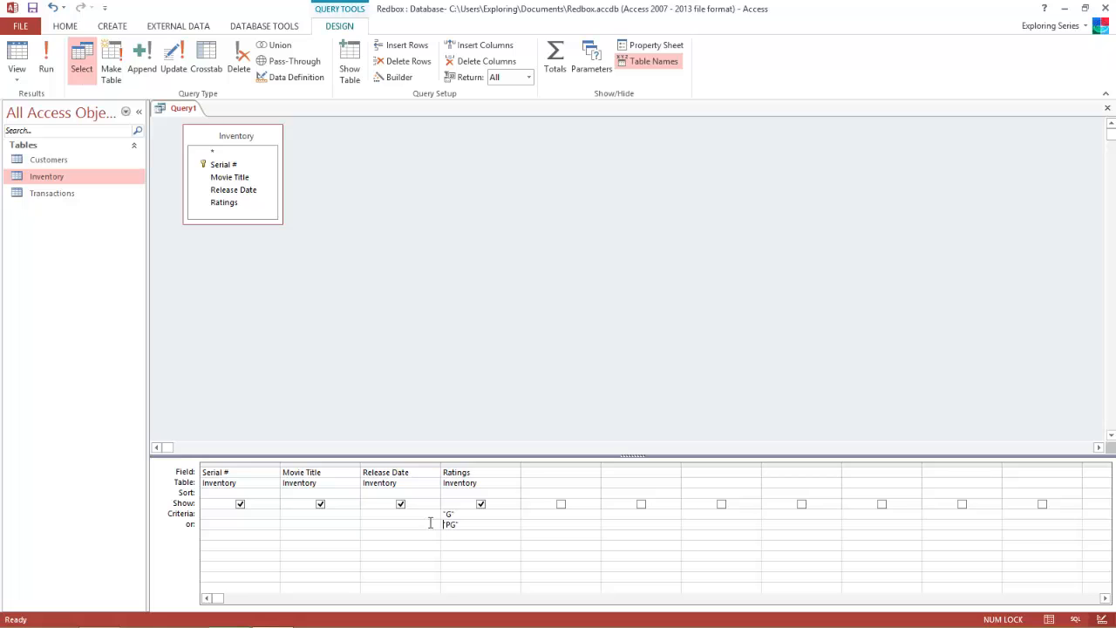
left_click(469, 494)
left_click(514, 494)
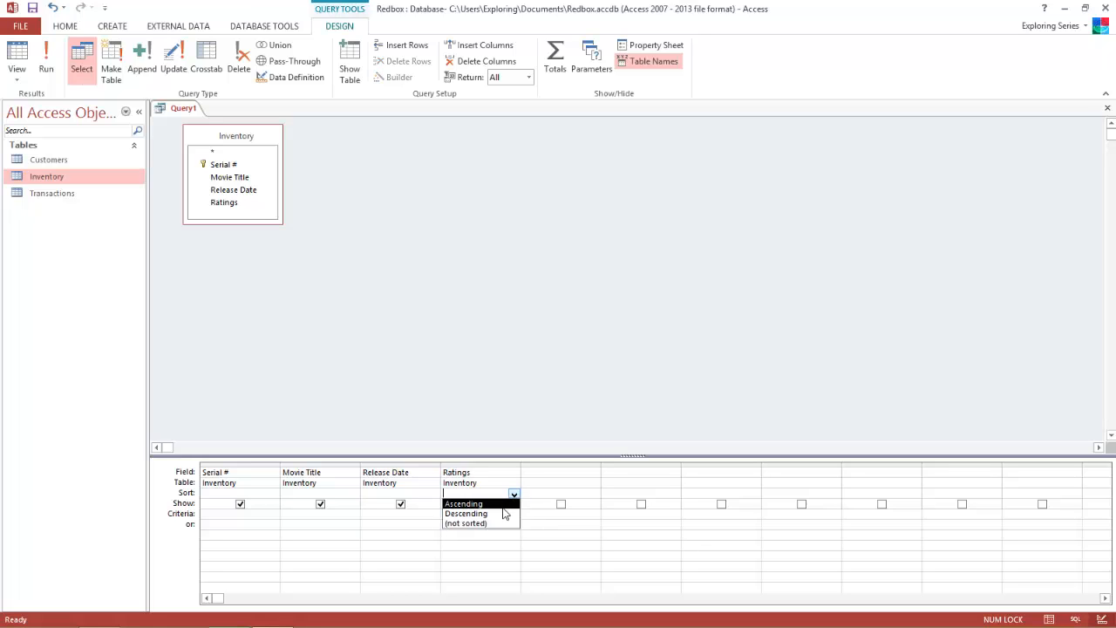
left_click(506, 505)
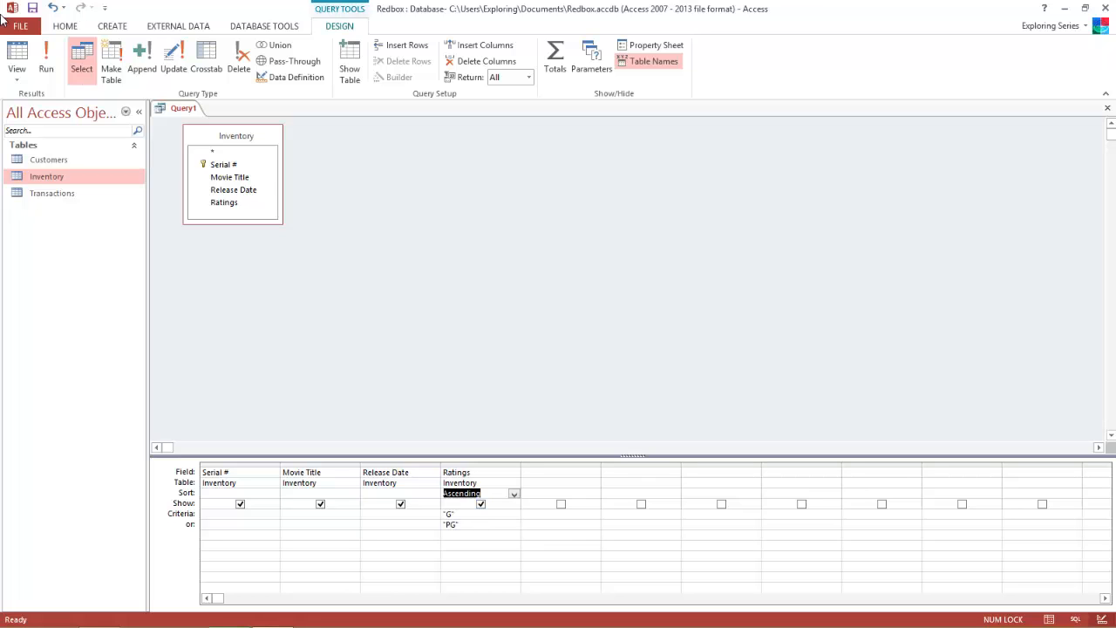
left_click(46, 61)
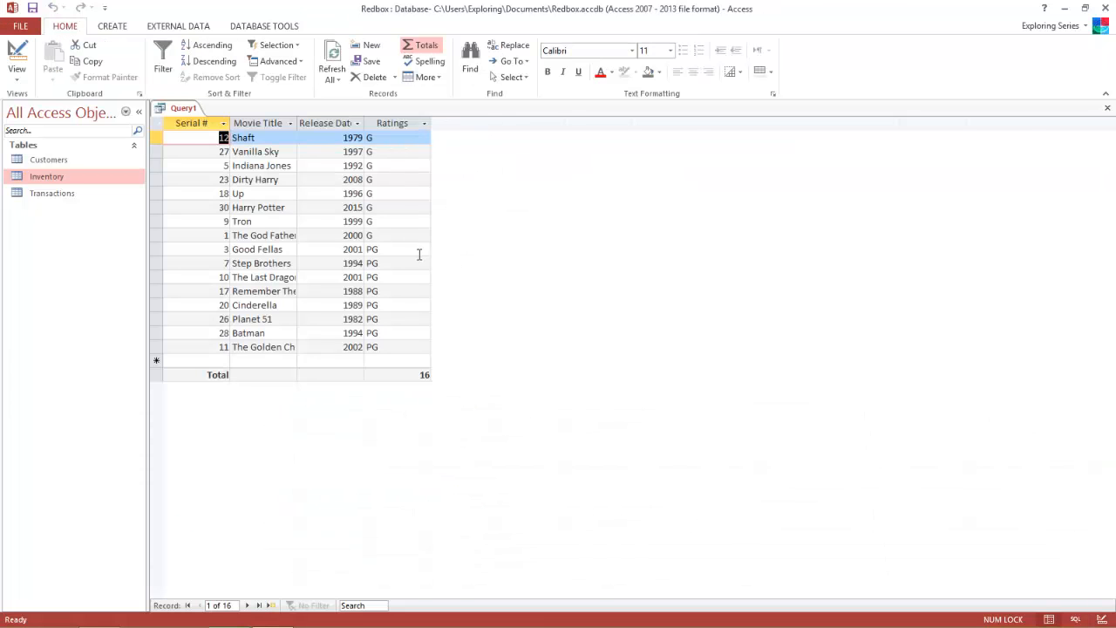